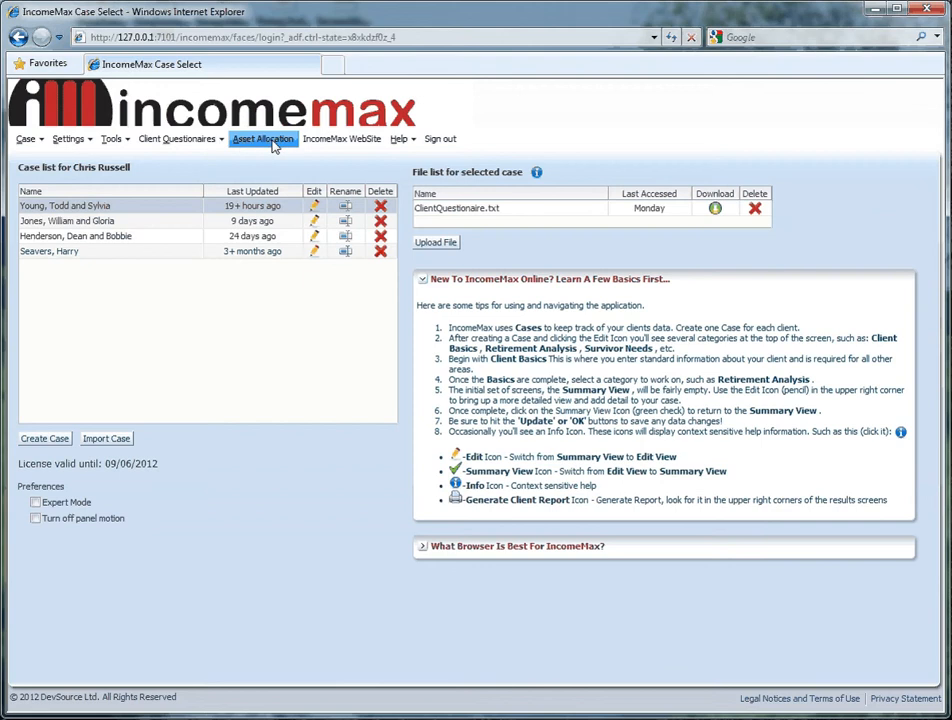
- In the Asset Allocation settings, add an asset class named "My class" with a 3.3 rate of return and save the asset classes
left_click(271, 143)
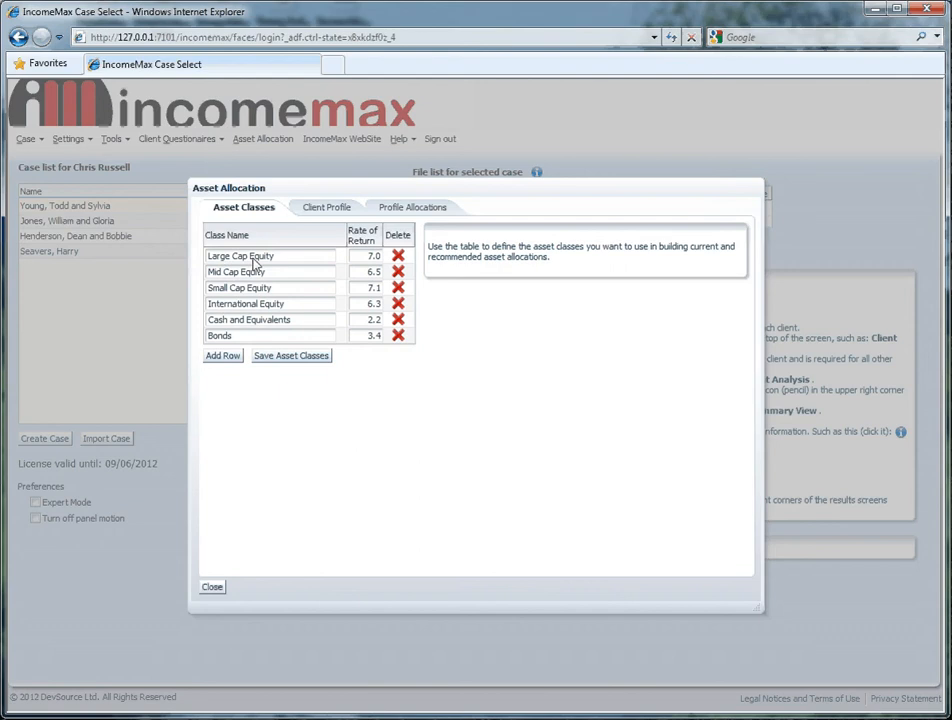
left_click(224, 356)
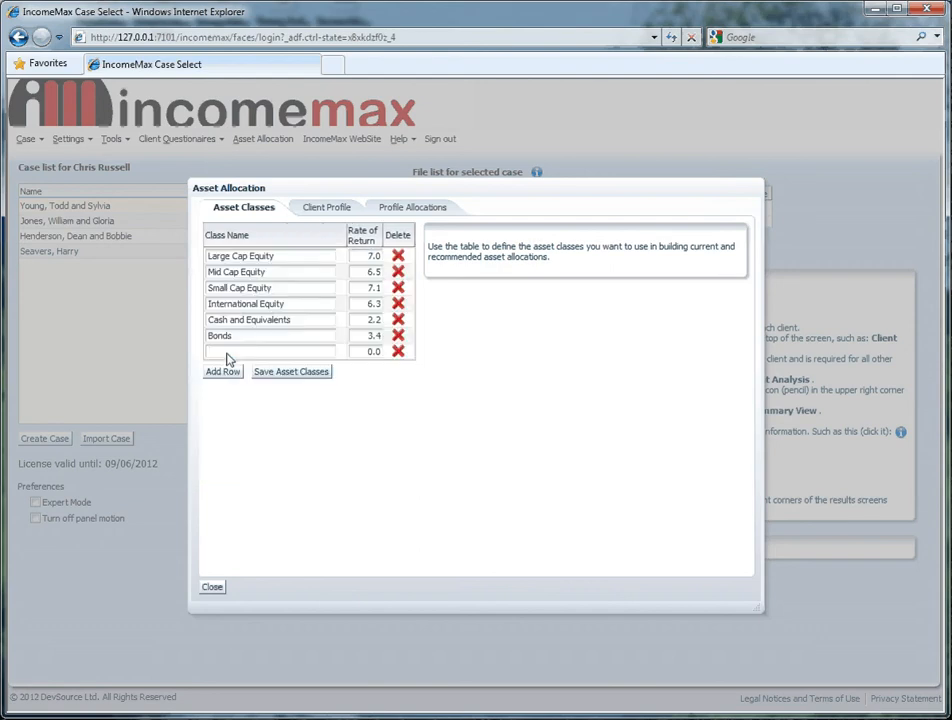
type("My class")
key("Tab")
type("3.3")
left_click(270, 375)
left_click(521, 318)
- Delete the "My class" asset class and acknowledge the saved asset classes
left_click(398, 351)
left_click(420, 421)
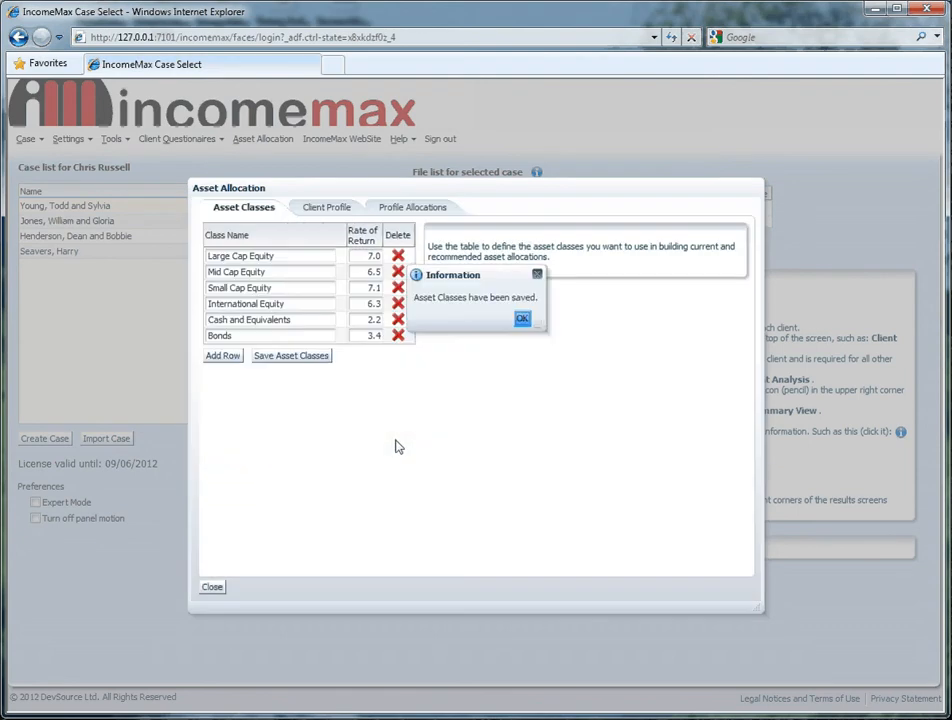
left_click(522, 318)
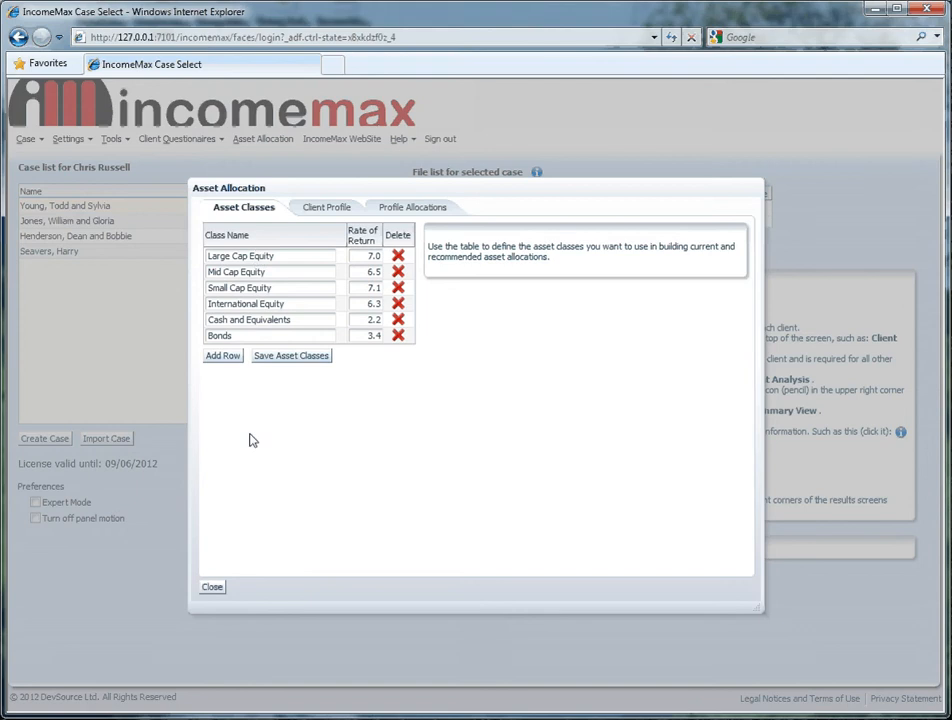
- Examine the names and descriptions of the client investment profiles in the Asset Allocation settings
left_click(328, 210)
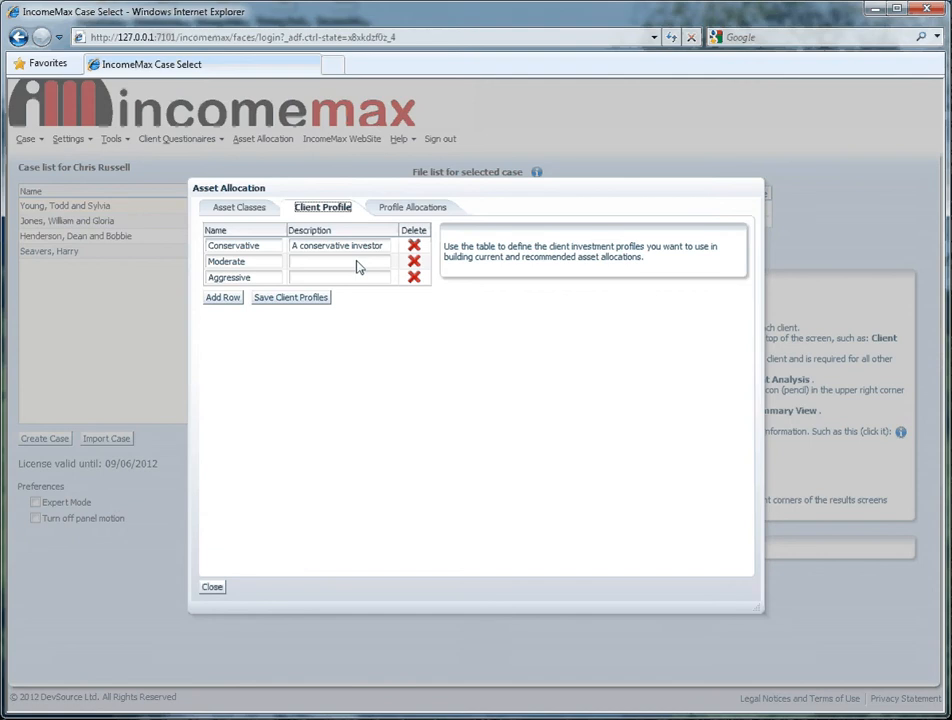
left_click_drag(255, 268, 206, 268)
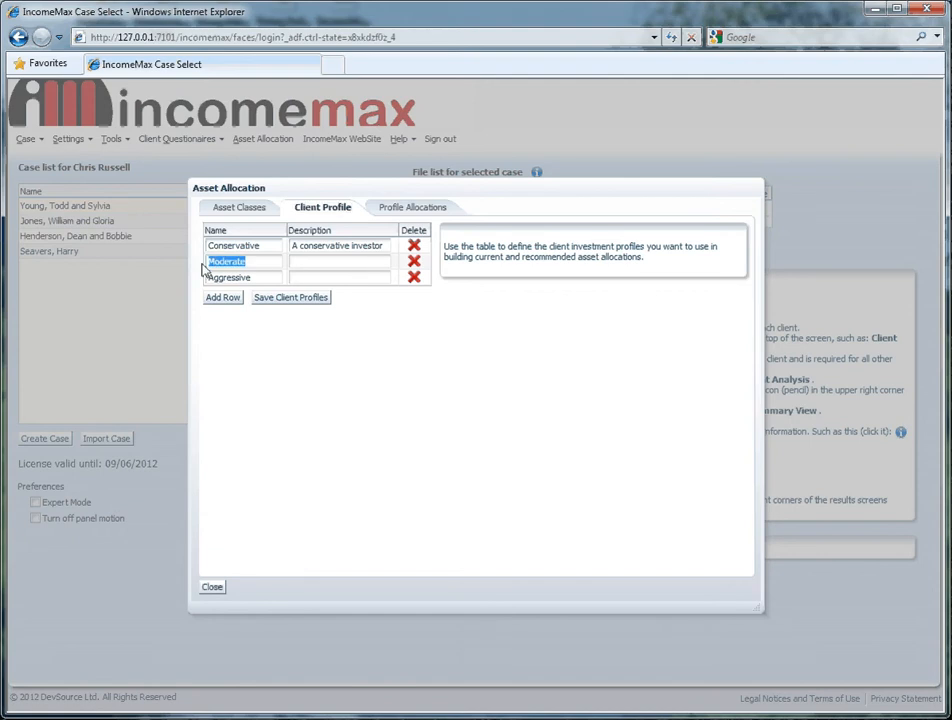
left_click(317, 264)
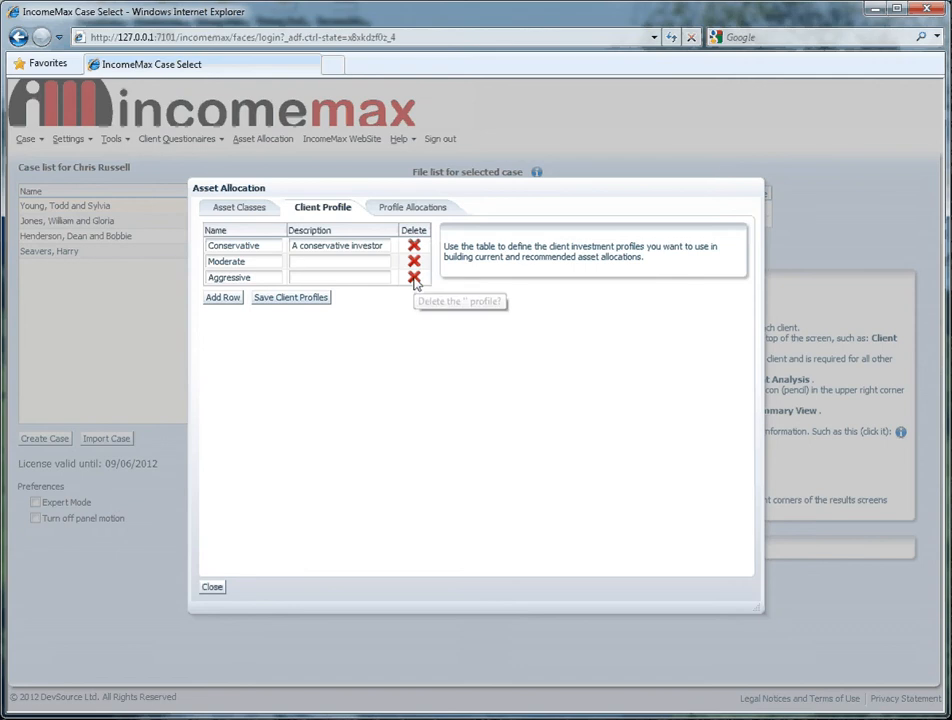
left_click(284, 299)
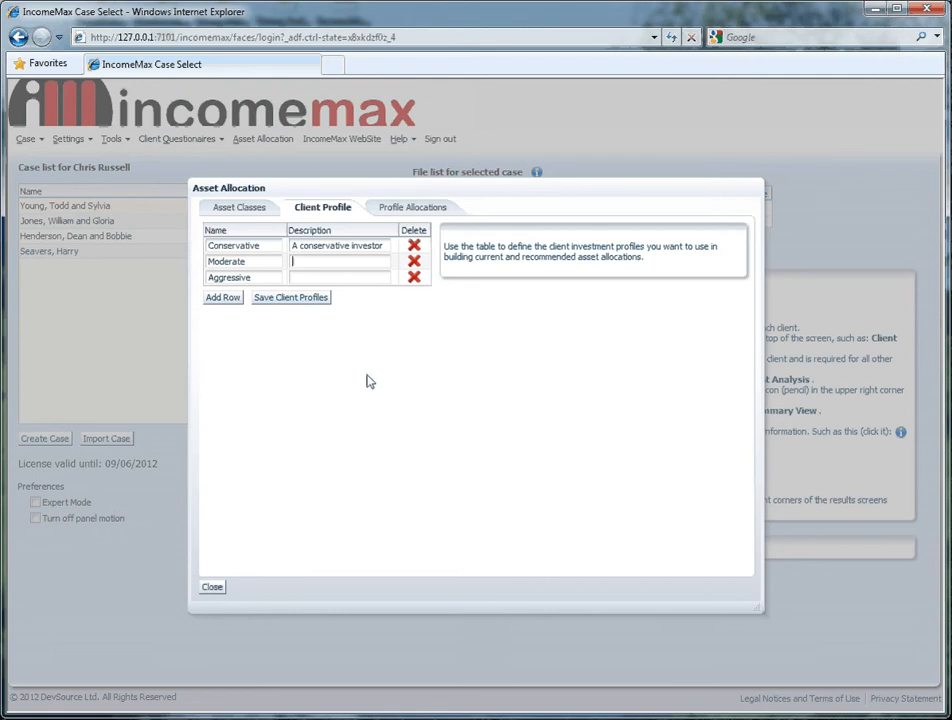
- Show the profile allocations for the Conservative client profile and examine its class percentages and asset mix chart
left_click(410, 210)
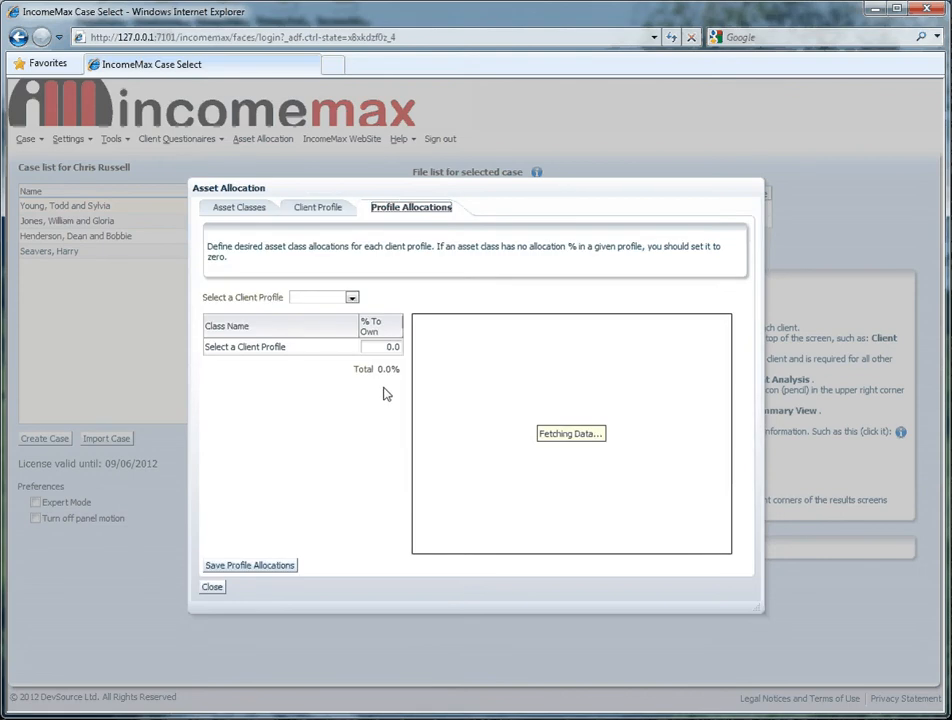
left_click(352, 298)
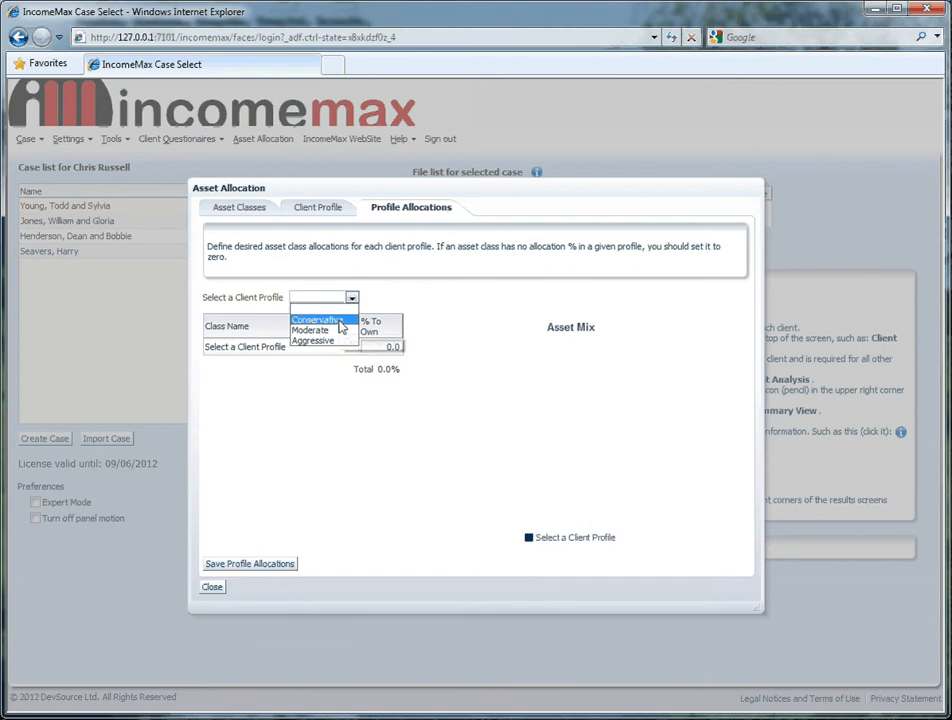
left_click(318, 320)
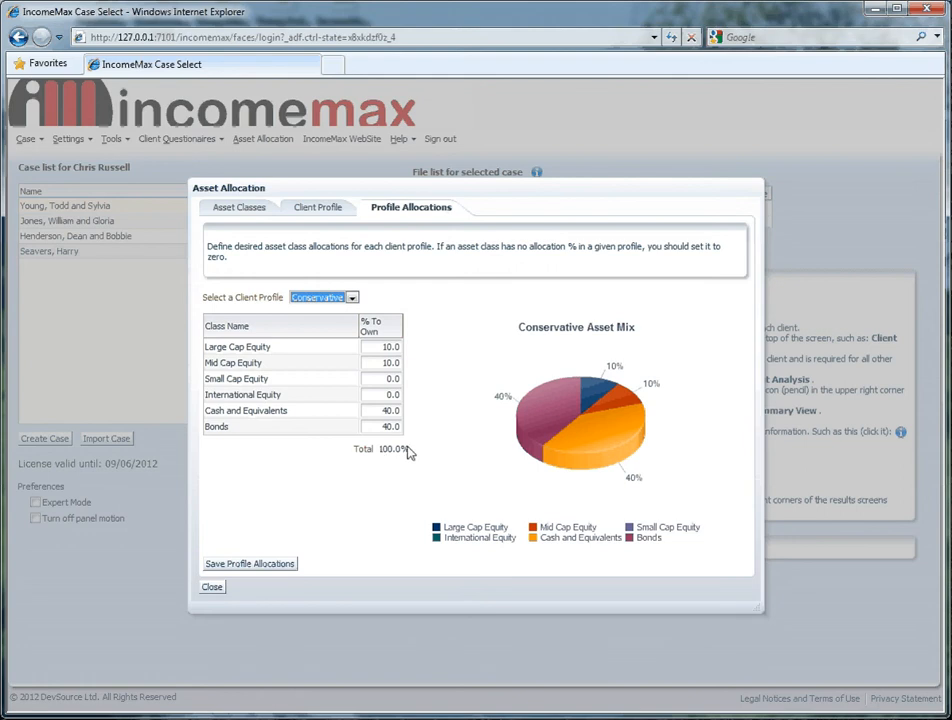
mouse_move(615, 458)
left_click(264, 566)
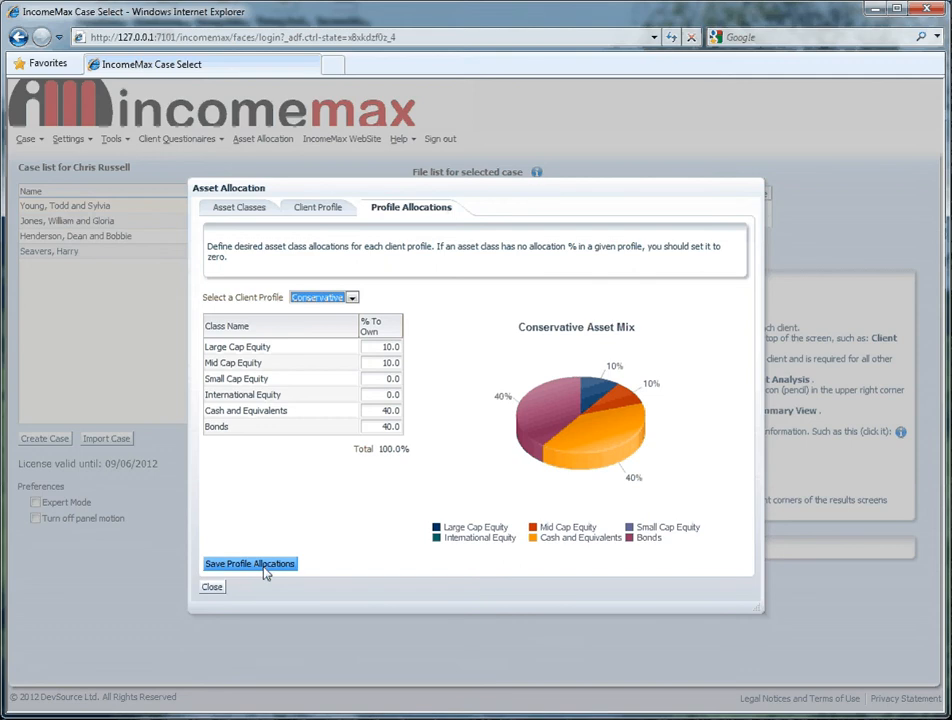
- View the asset mixes of the Moderate and Aggressive client profiles, and close the Asset Allocation settings
left_click(352, 297)
left_click(339, 320)
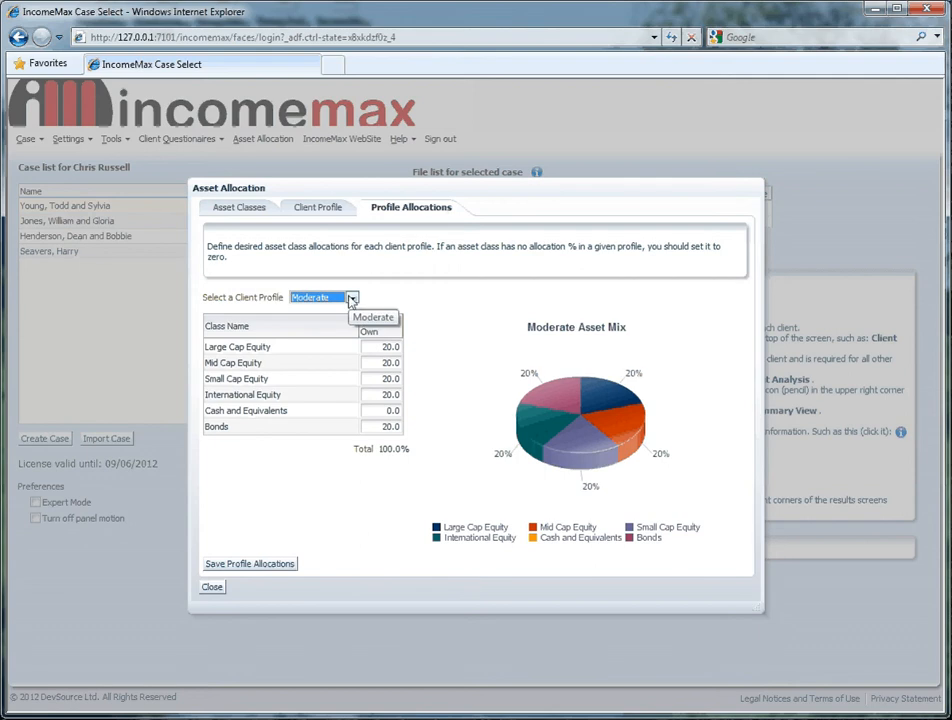
left_click(350, 298)
left_click(334, 330)
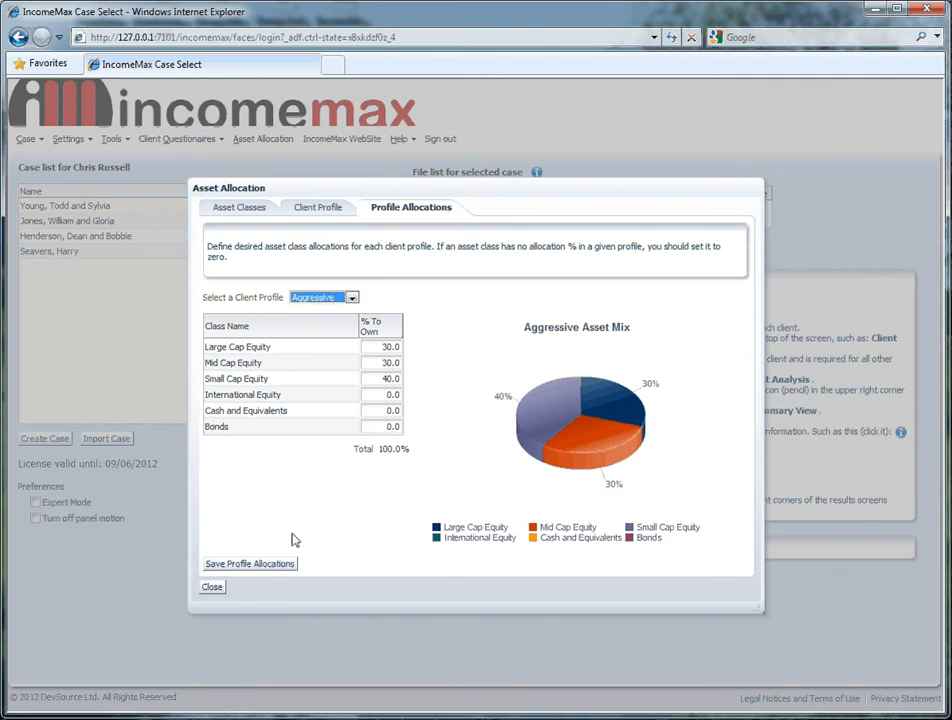
left_click(212, 587)
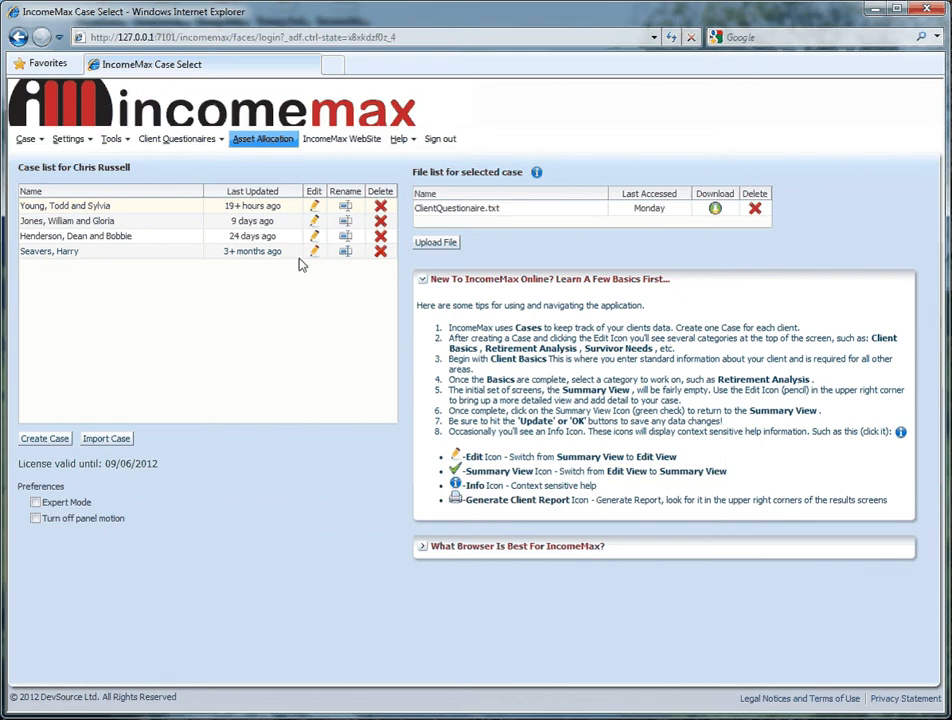
- Open the first case for editing, go to its retirement assets, and show the asset allocation of the Fidelity 401(k)
left_click(314, 206)
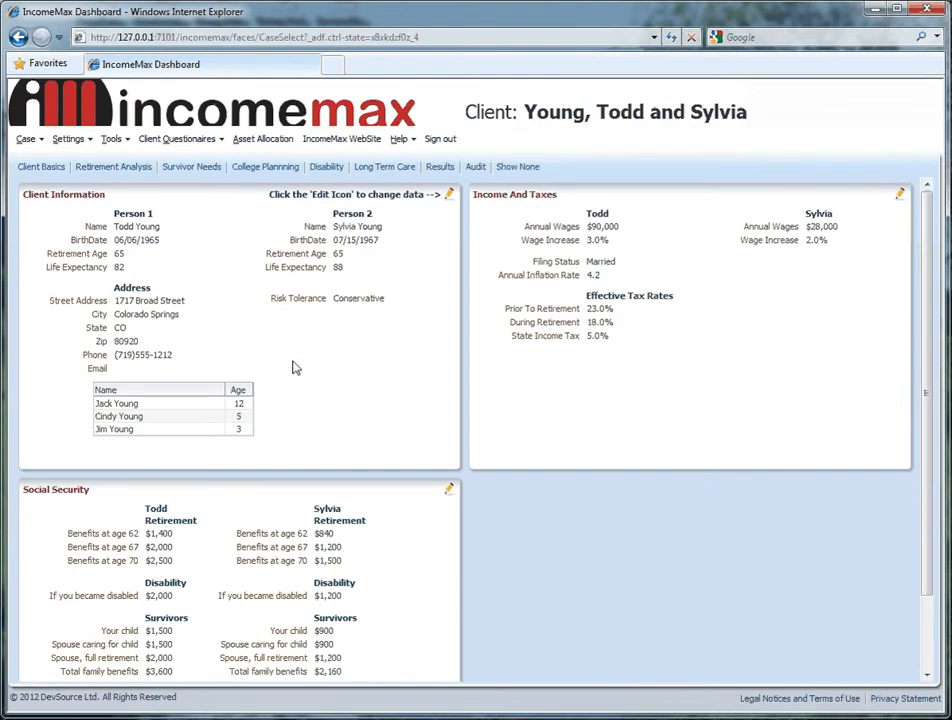
left_click(85, 168)
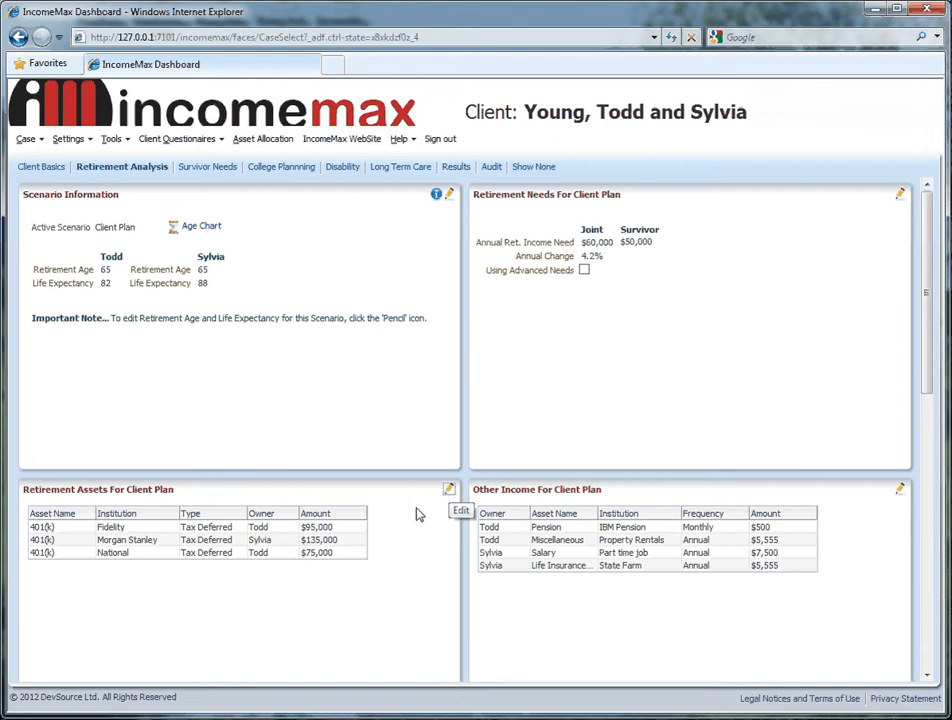
left_click(449, 492)
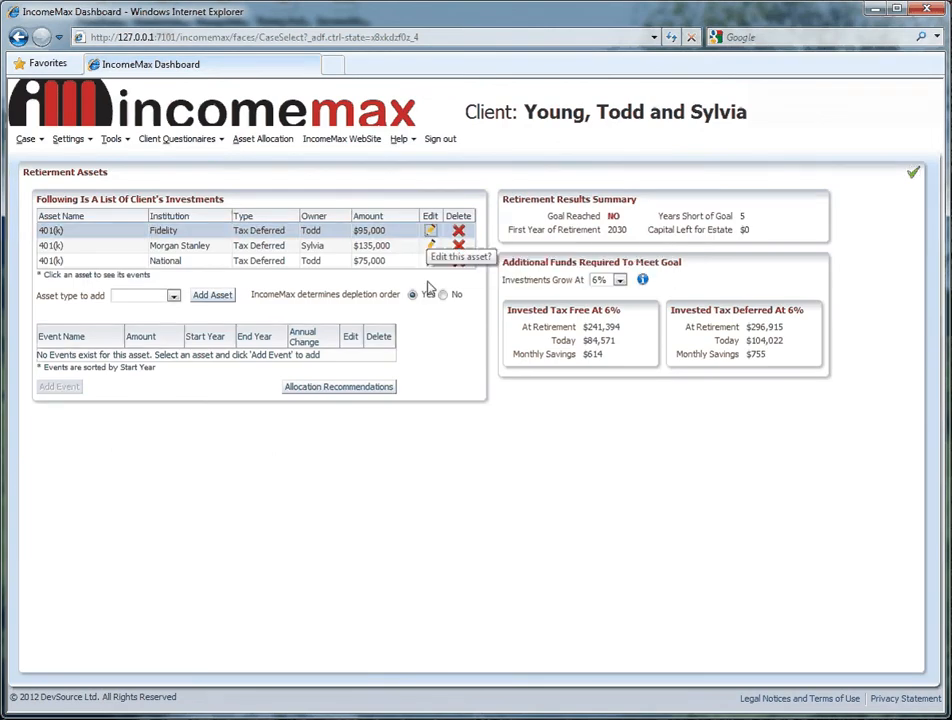
left_click(434, 391)
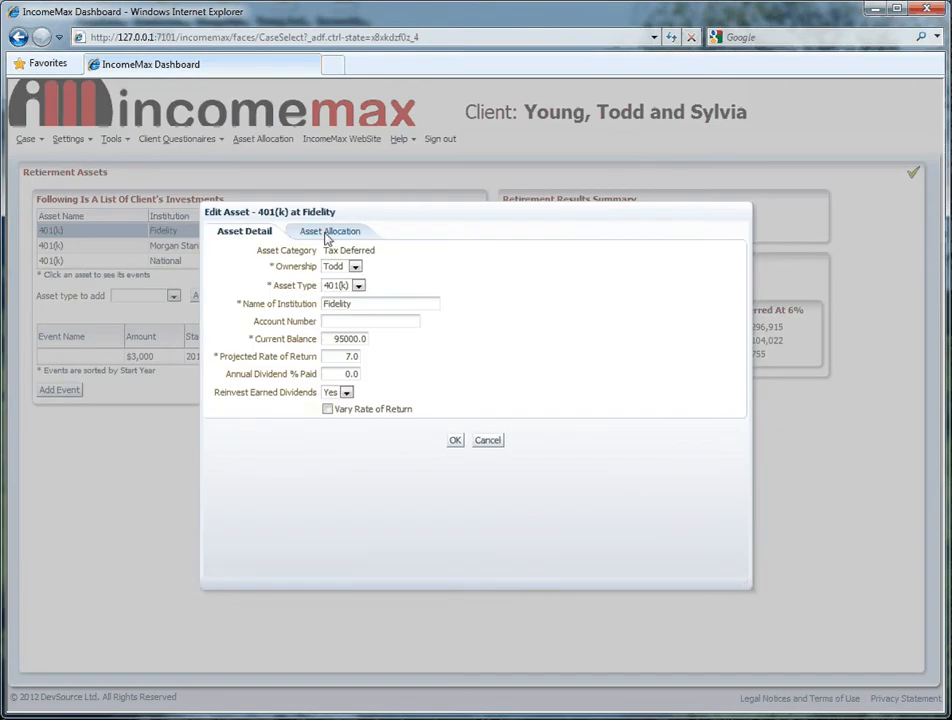
left_click(327, 236)
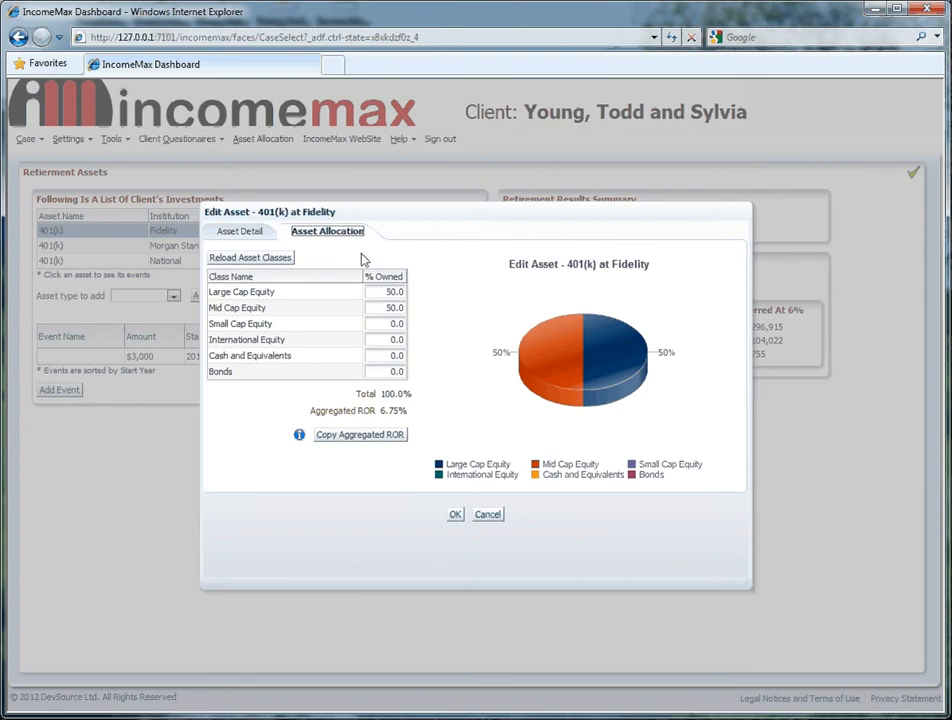
- Examine the Fidelity 401(k)'s owned percentage per asset class and the projected rate of return in its asset details
left_click(252, 258)
left_click(245, 258)
left_click(351, 215)
left_click_drag(351, 215, 345, 264)
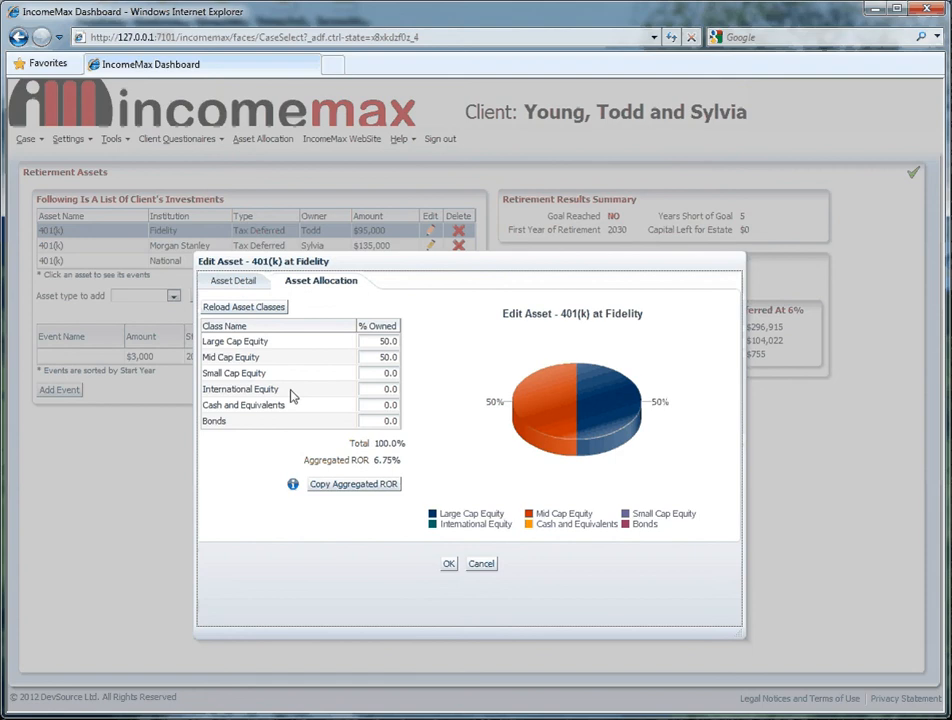
double_click(384, 341)
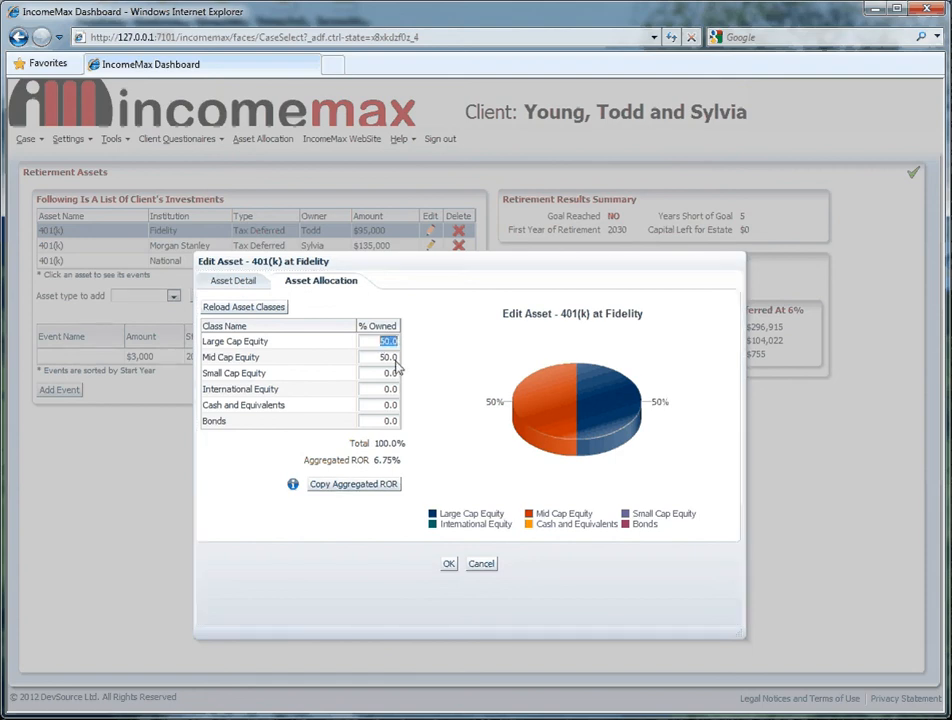
double_click(384, 357)
left_click(228, 282)
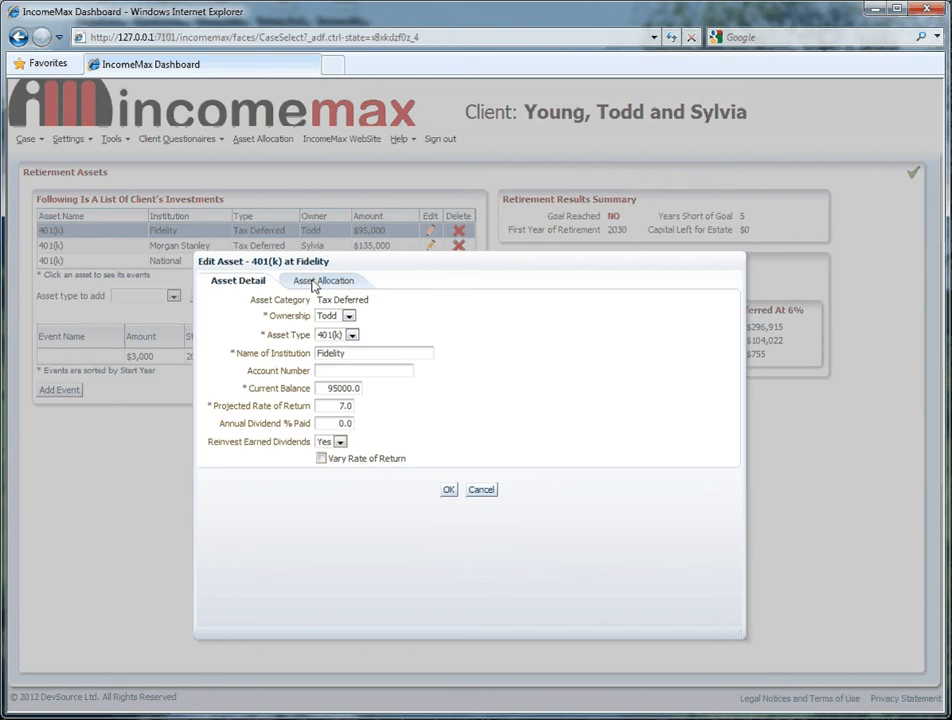
left_click(327, 408)
left_click(322, 284)
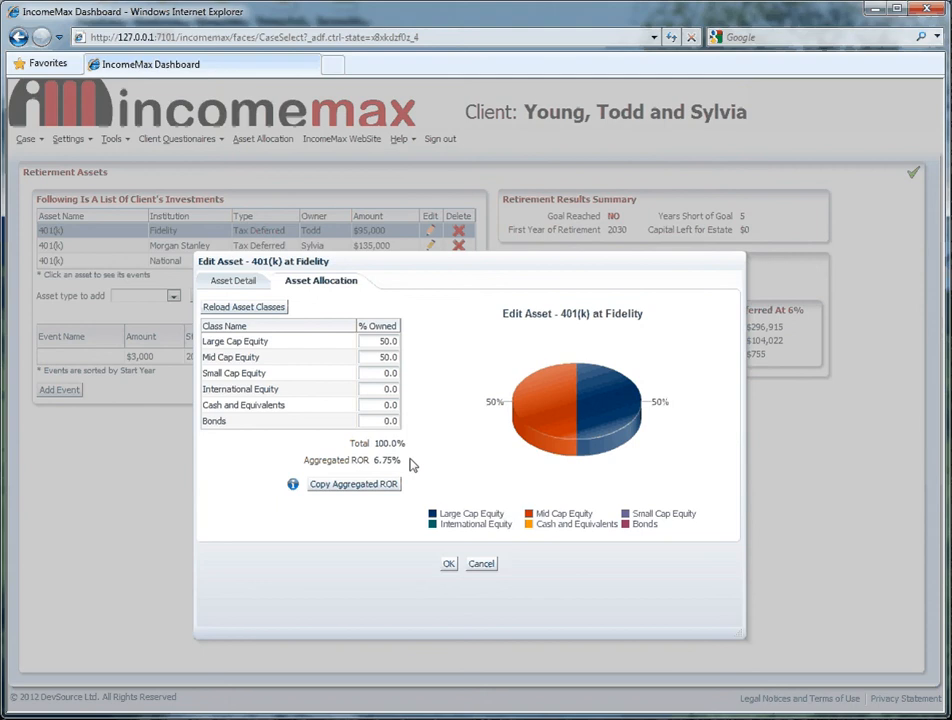
- Copy the aggregated rate of return into the Fidelity 401(k)'s projected rate of return and check it in the asset details
left_click(342, 487)
left_click(233, 282)
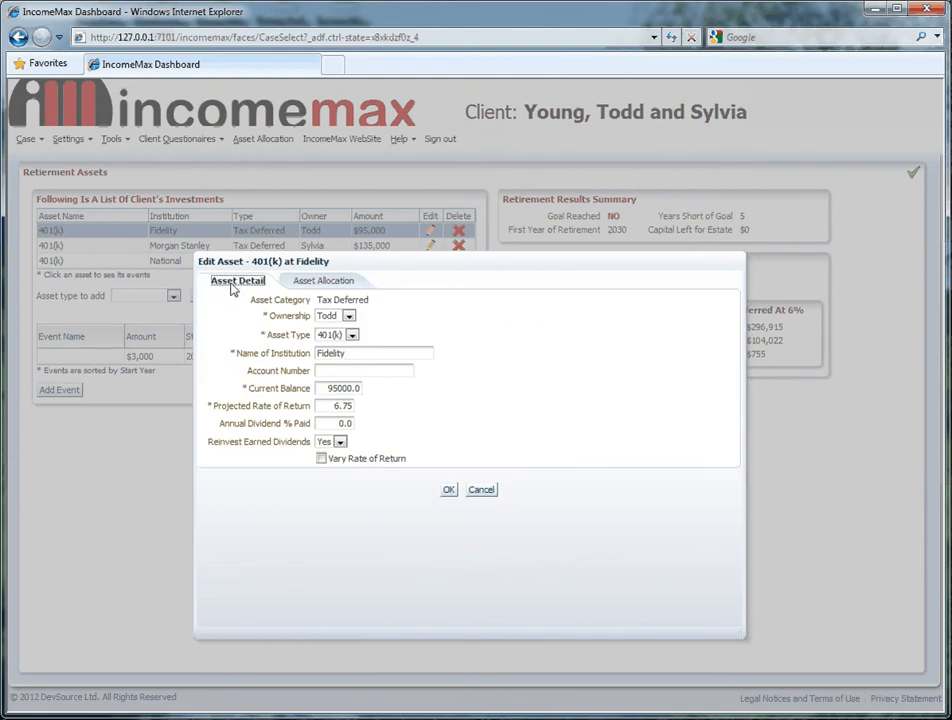
double_click(326, 410)
left_click(326, 283)
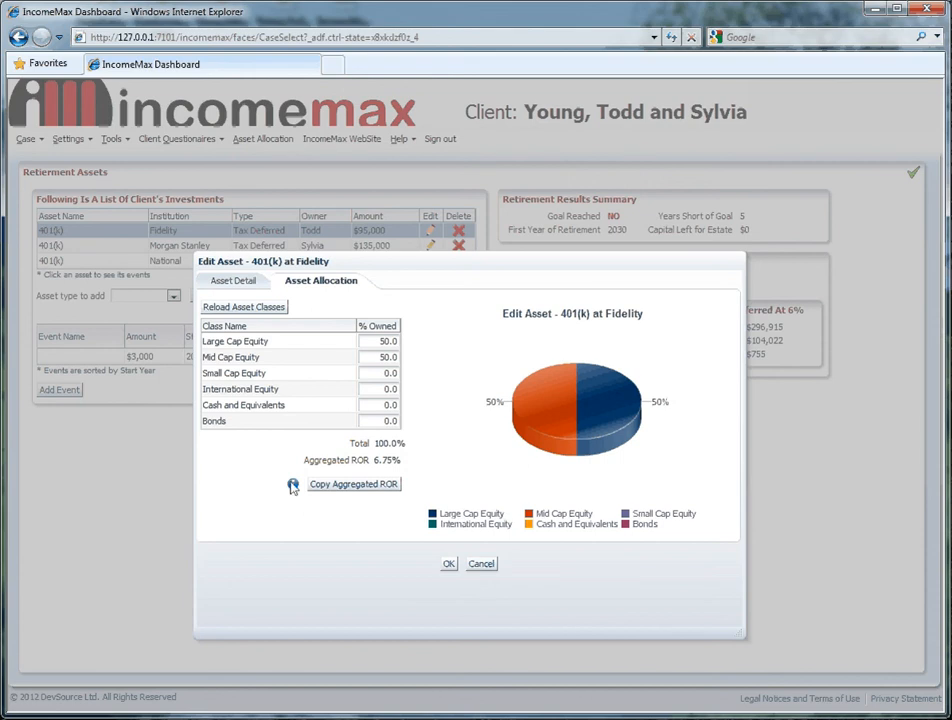
- Read the help note on the aggregated rate of return, and cancel editing the Fidelity 401(k)
mouse_move(292, 485)
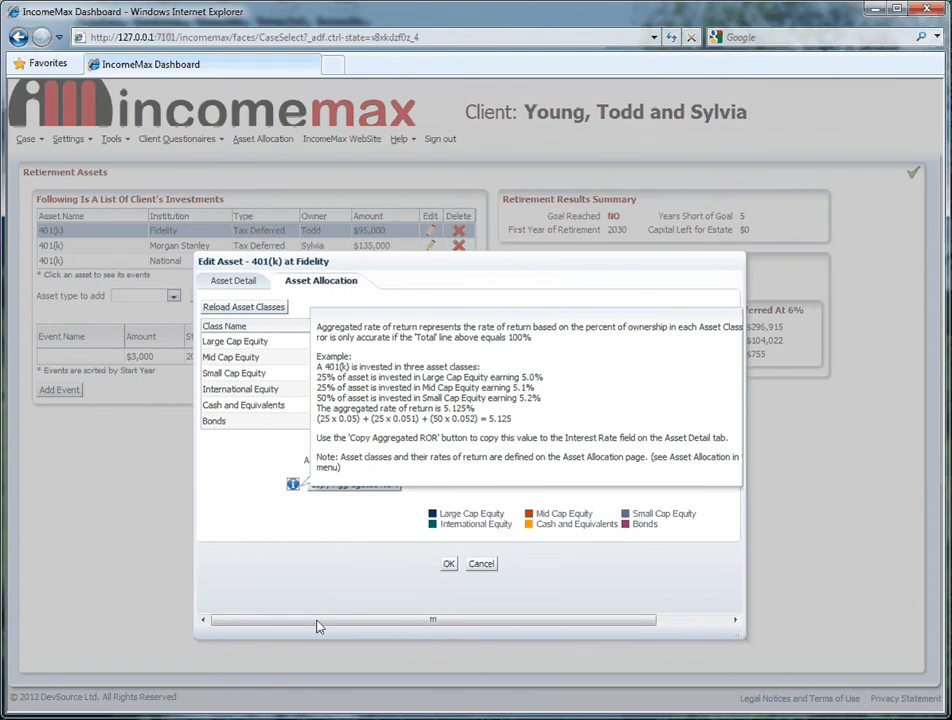
left_click_drag(317, 626, 394, 624)
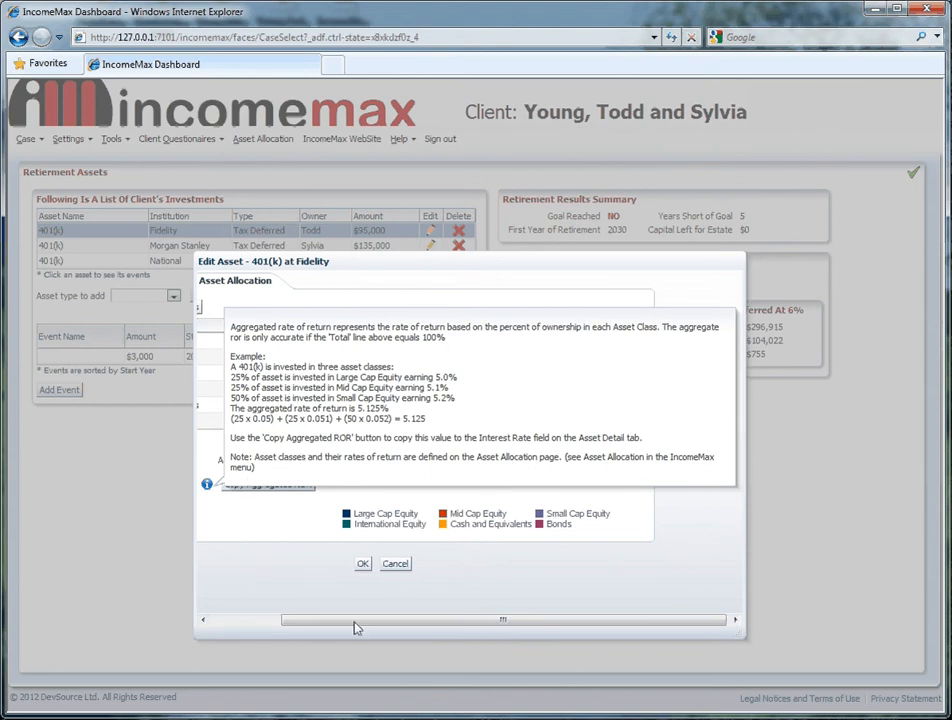
left_click(316, 620)
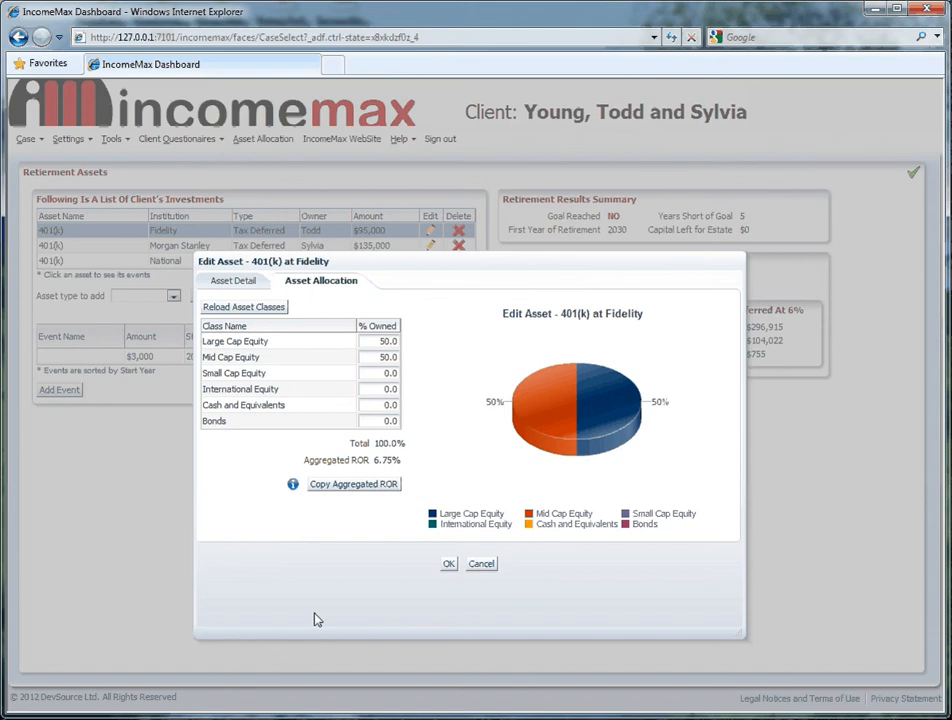
left_click(482, 566)
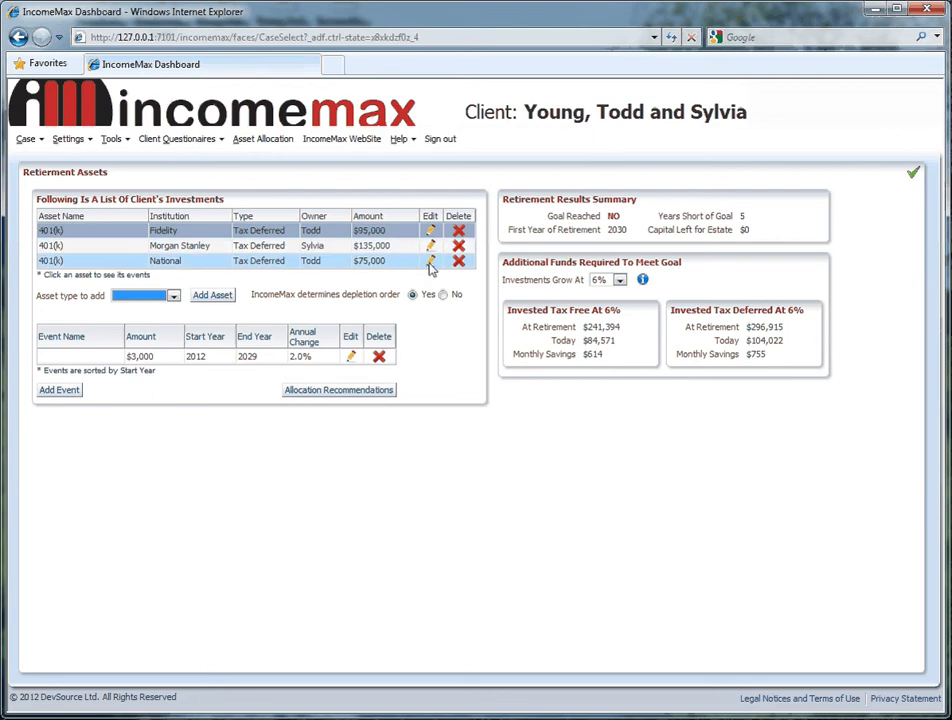
- Open the allocation recommendations and compare the current asset allocations with the Conservative model's percentages and amounts
left_click(322, 392)
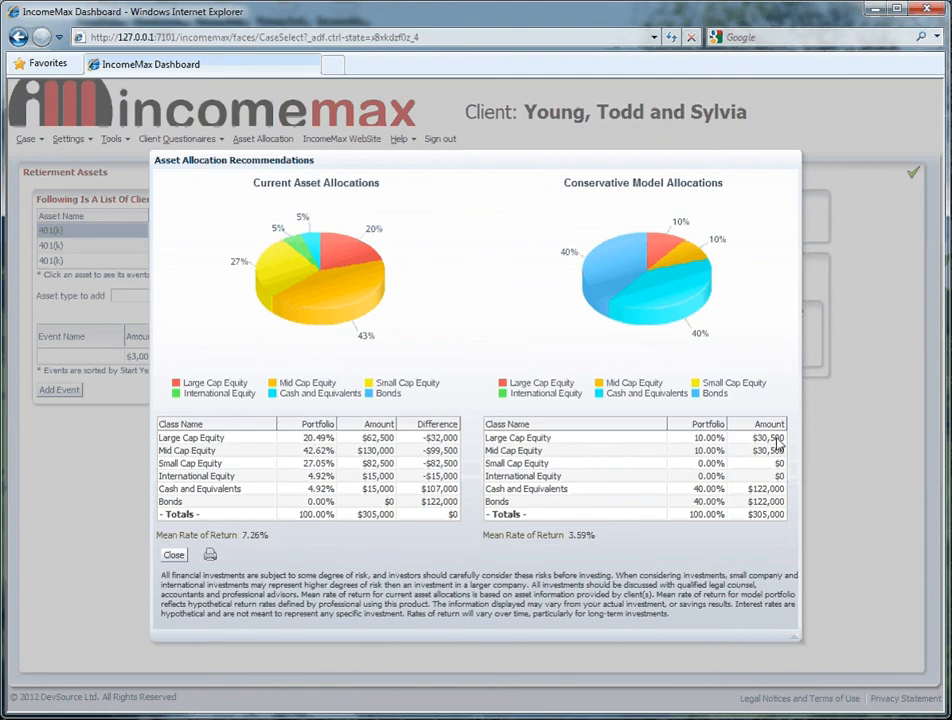
double_click(760, 514)
left_click(769, 453)
- Generate the Asset Allocation Recommendations report, review its model and current allocation pages, and close the report and the recommendations
left_click(210, 558)
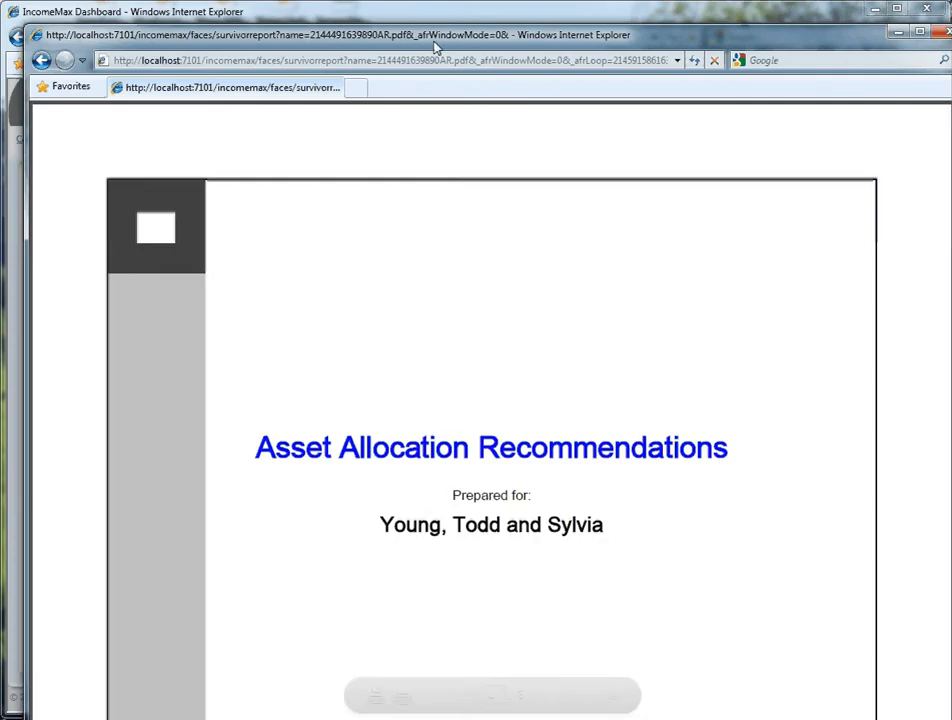
left_click(534, 680)
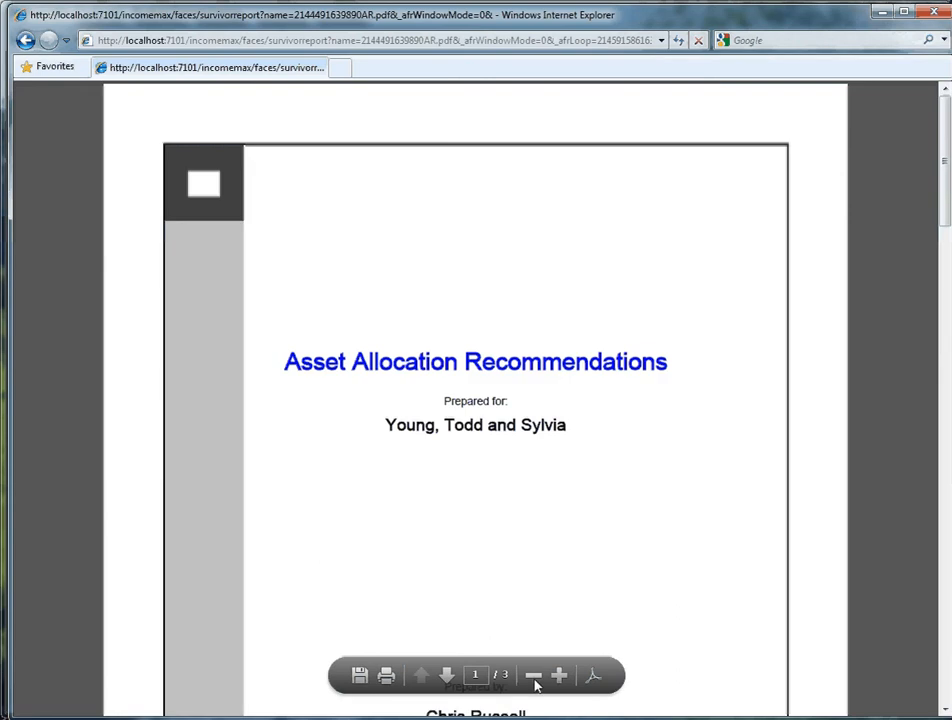
left_click(941, 665)
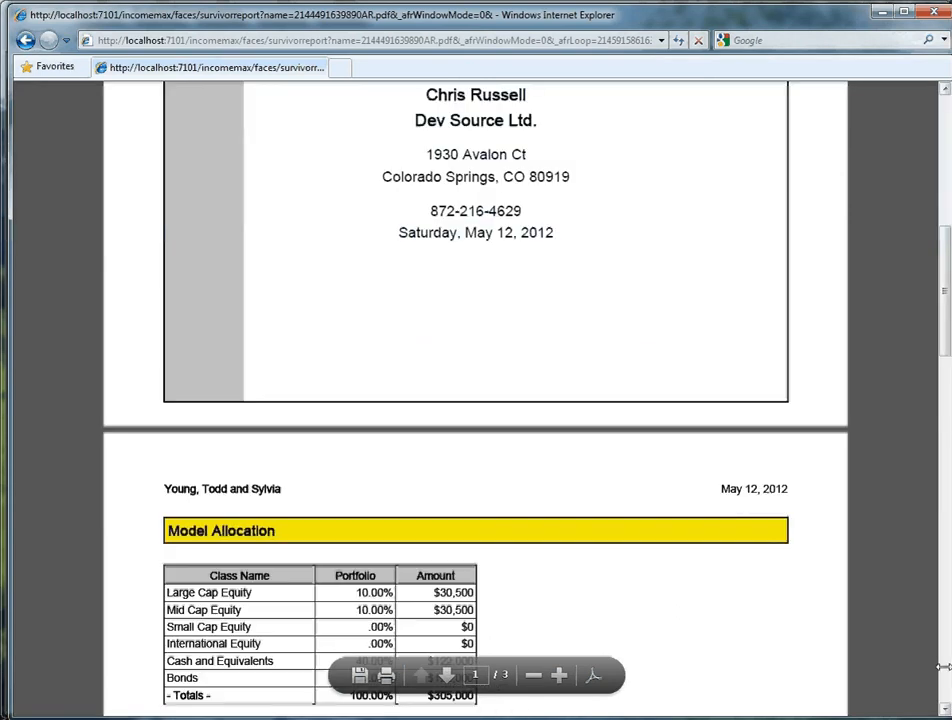
scroll(941, 423, "down", 5)
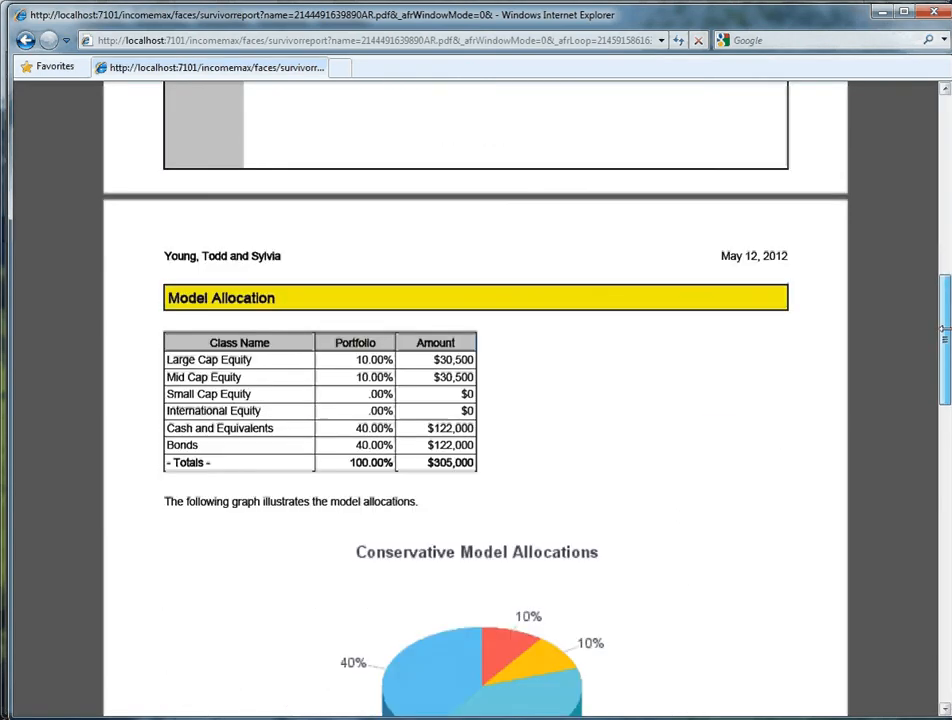
scroll(943, 357, "down", 1)
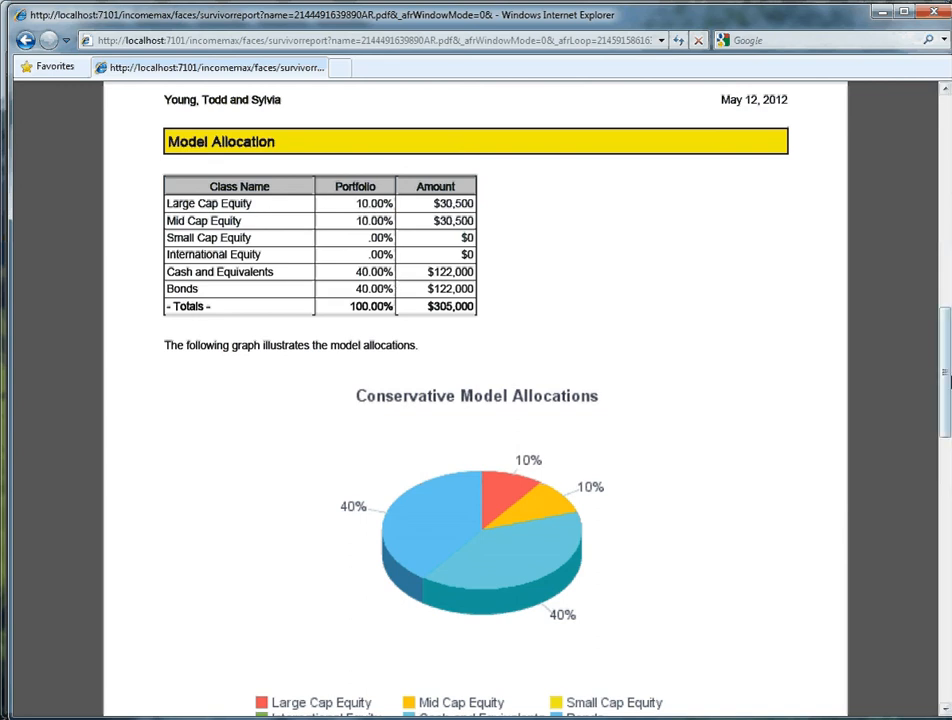
left_click_drag(945, 380, 941, 548)
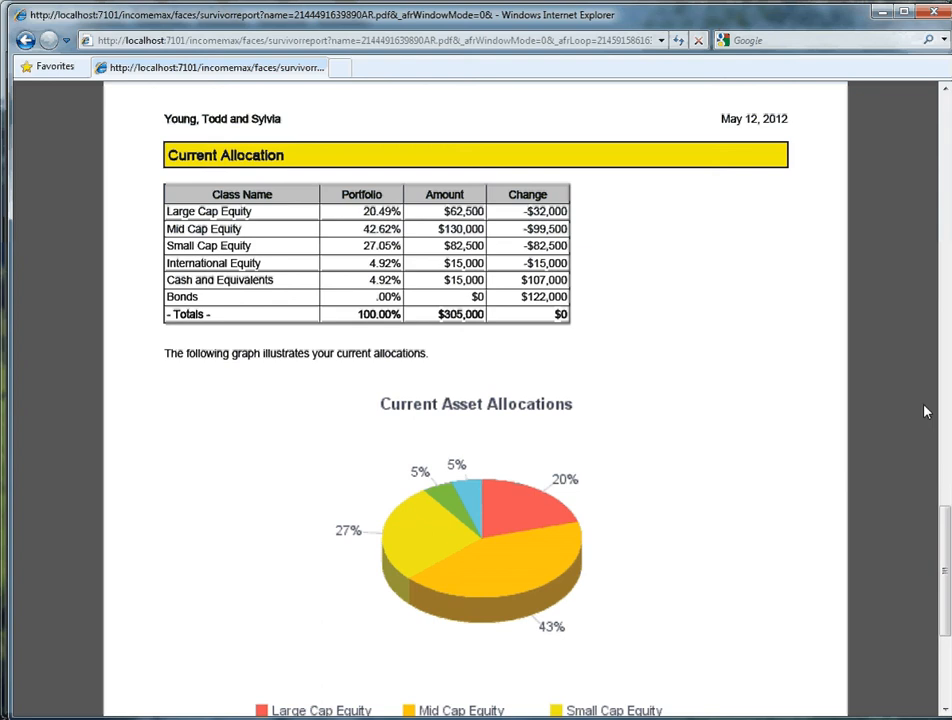
key("alt+F4")
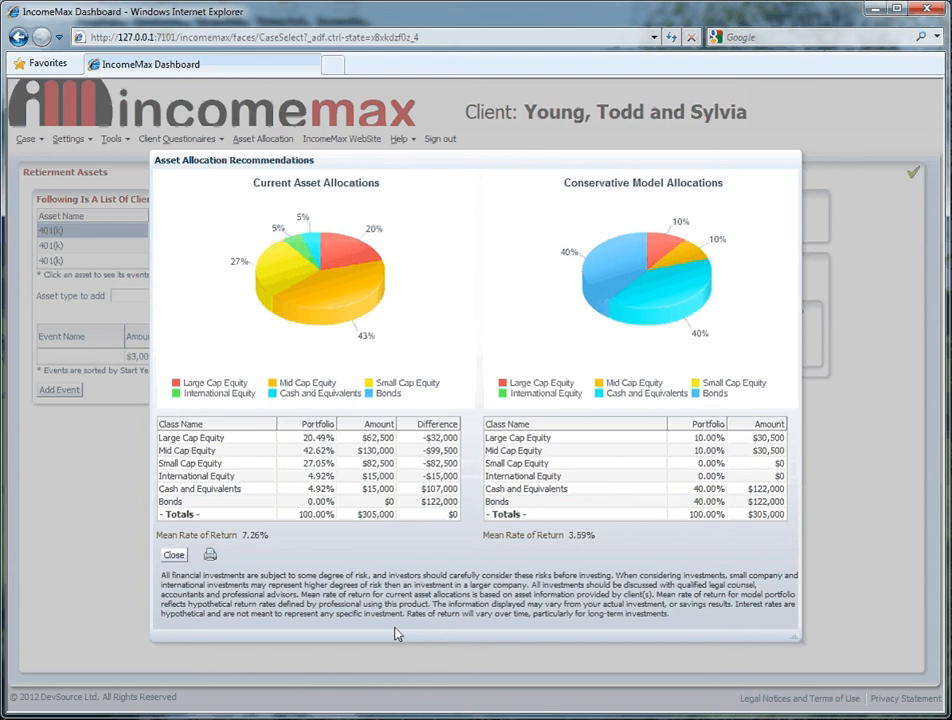
left_click(172, 555)
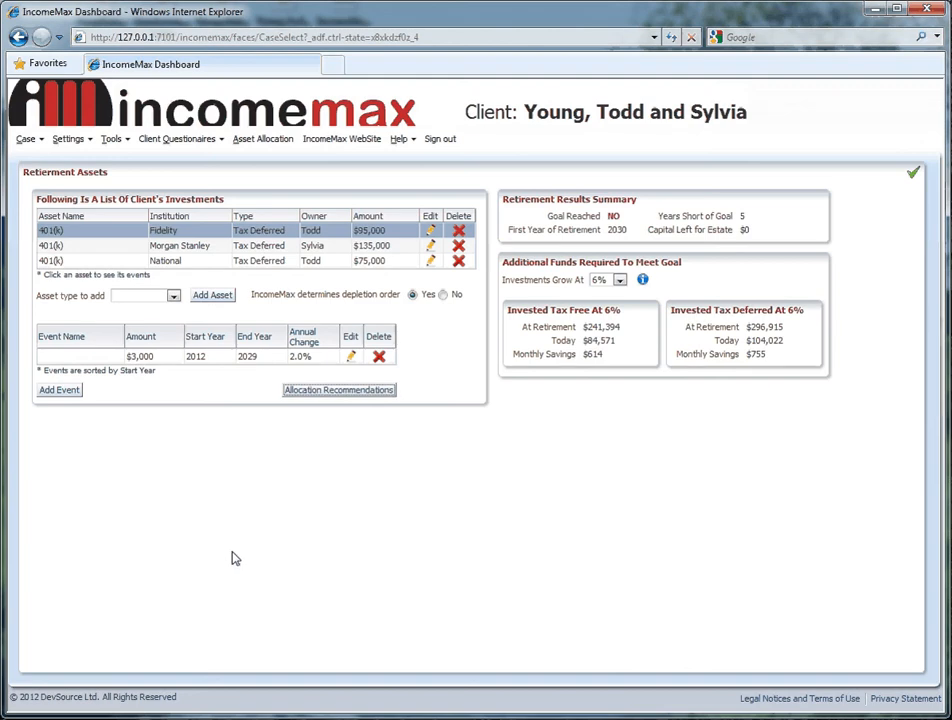